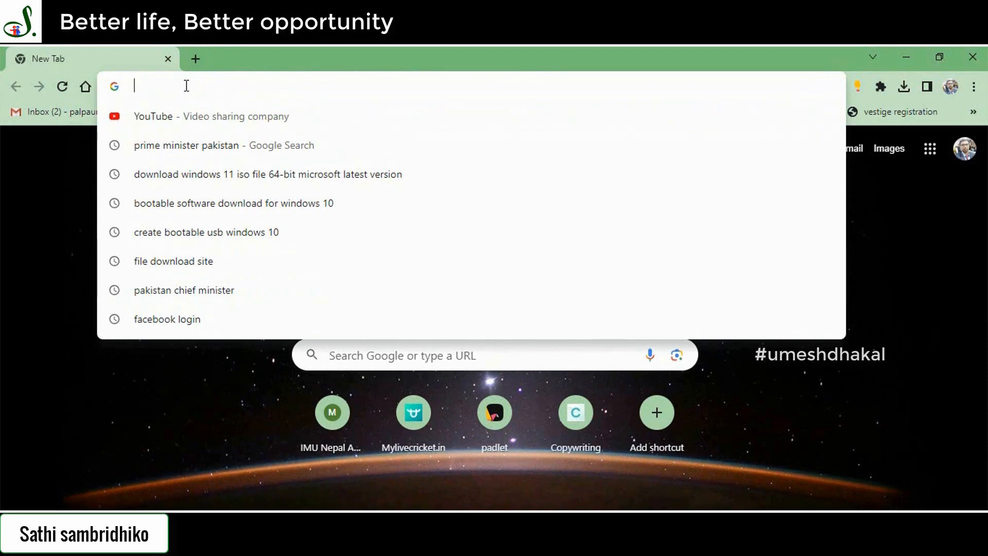
Search for "download windows 11 iso file 64-bit microsoft latest version" and open Microsoft's Download Windows 11 page, dismissing the Bing offer.
type("download windows 11 iso file 64-bit microsoft latest version")
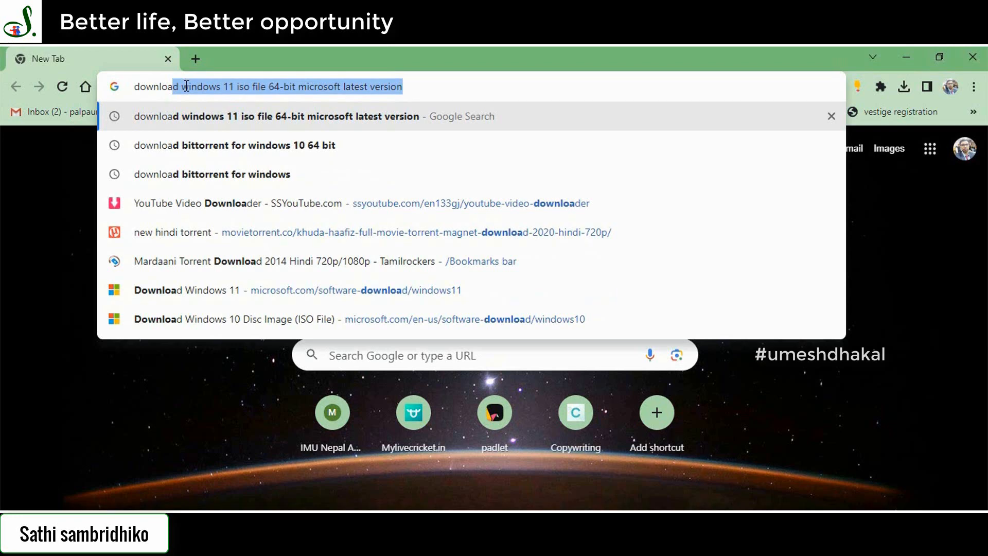
key("Return")
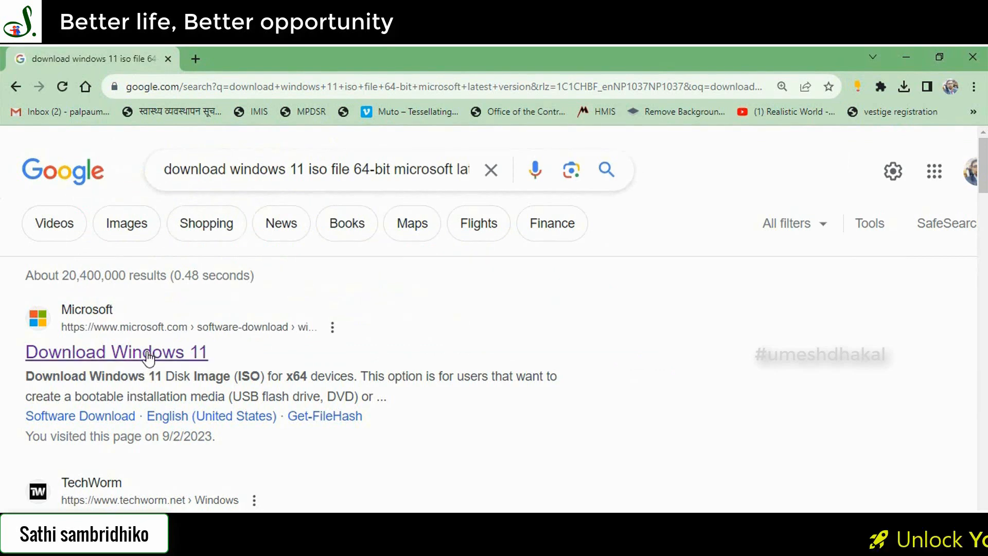
left_click(149, 357)
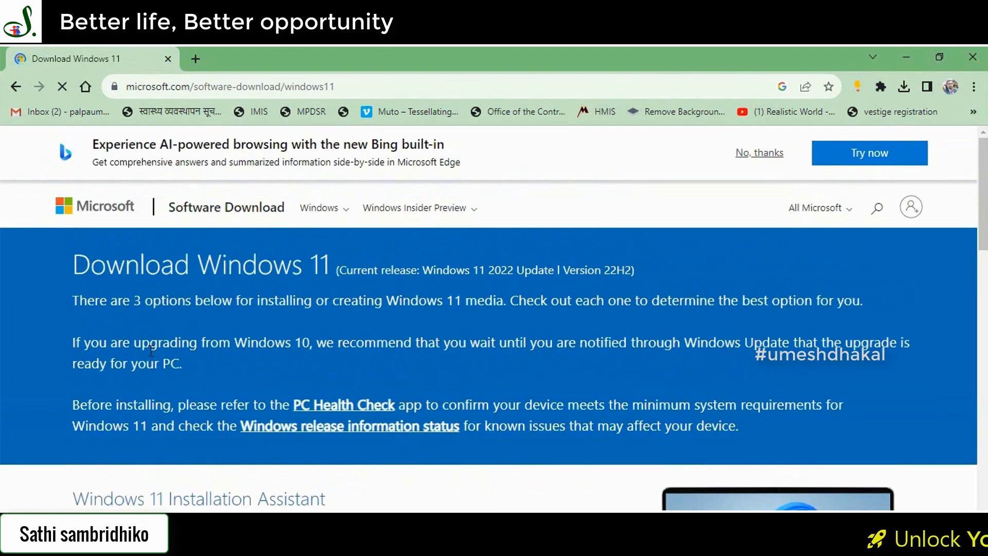
left_click(760, 153)
Choose Windows 11 (multi-edition ISO for x64 devices) as the download in the Disk Image (ISO) section.
scroll(385, 314, "down", 3)
scroll(385, 310, "down", 3)
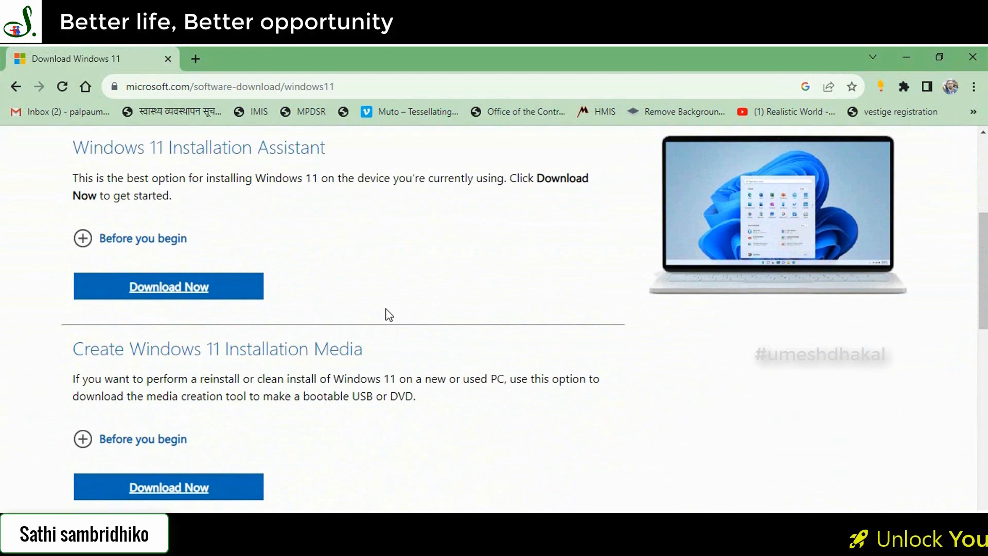
scroll(387, 315, "down", 4)
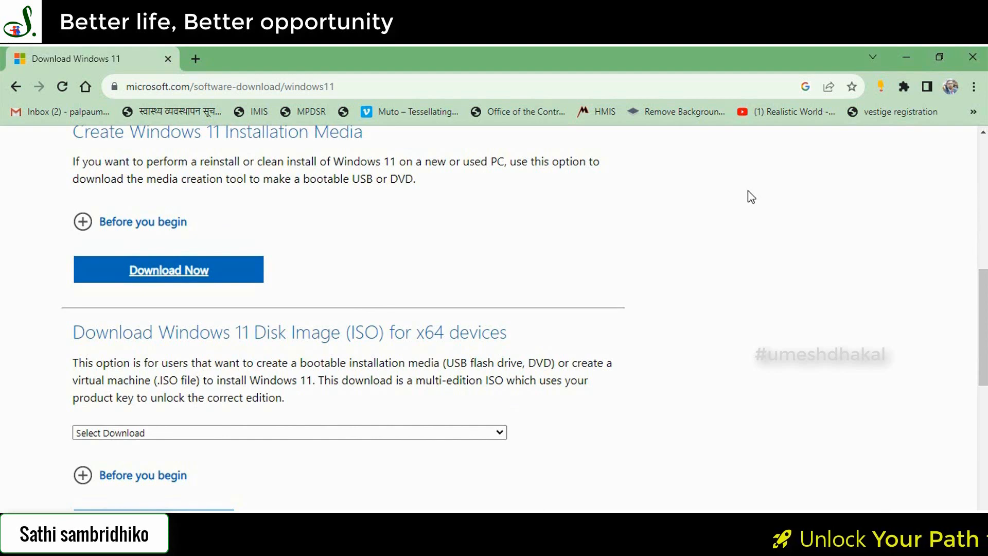
left_click(498, 432)
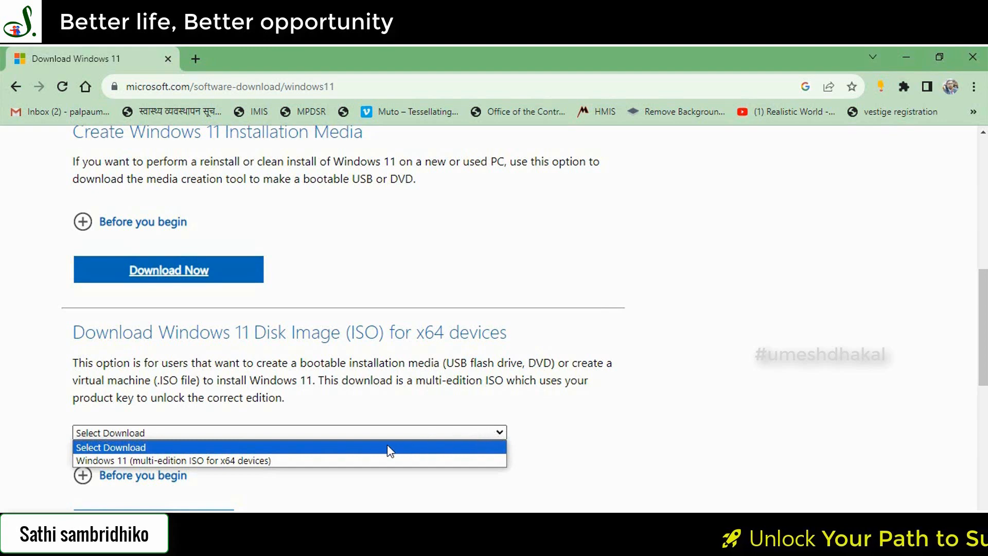
left_click(311, 462)
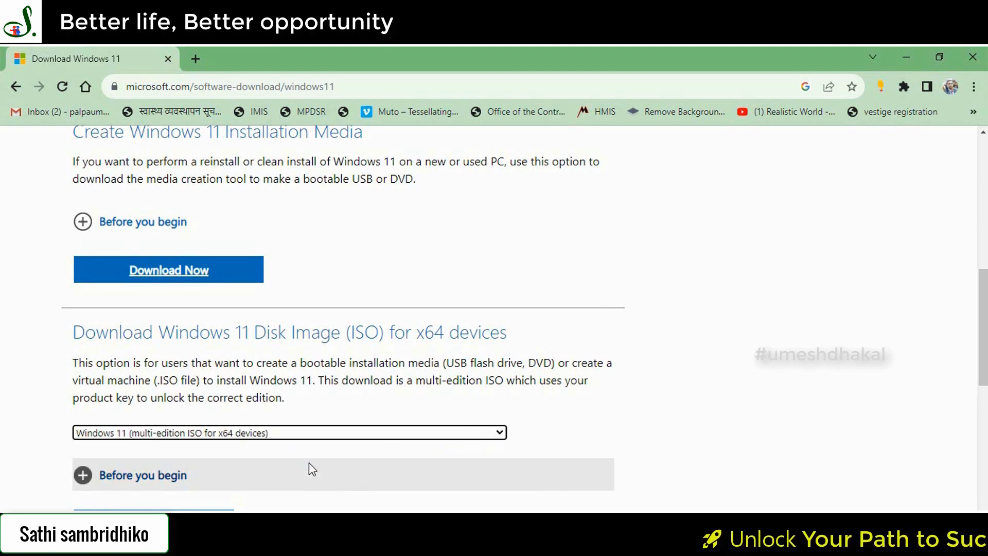
Inspect the disk image's Download Now element, view the page in device emulation mode, and close the developer tools.
scroll(312, 469, "down", 3)
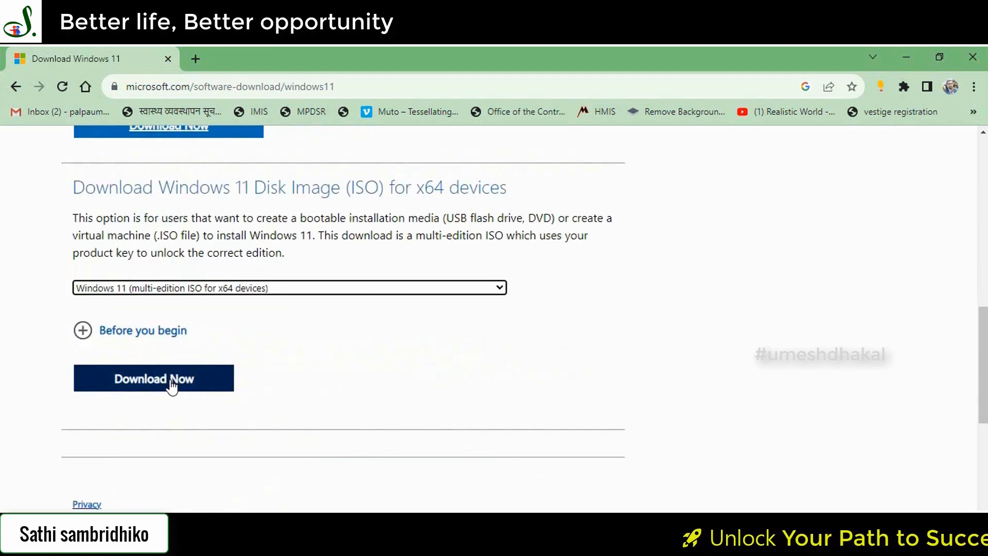
right_click(172, 386)
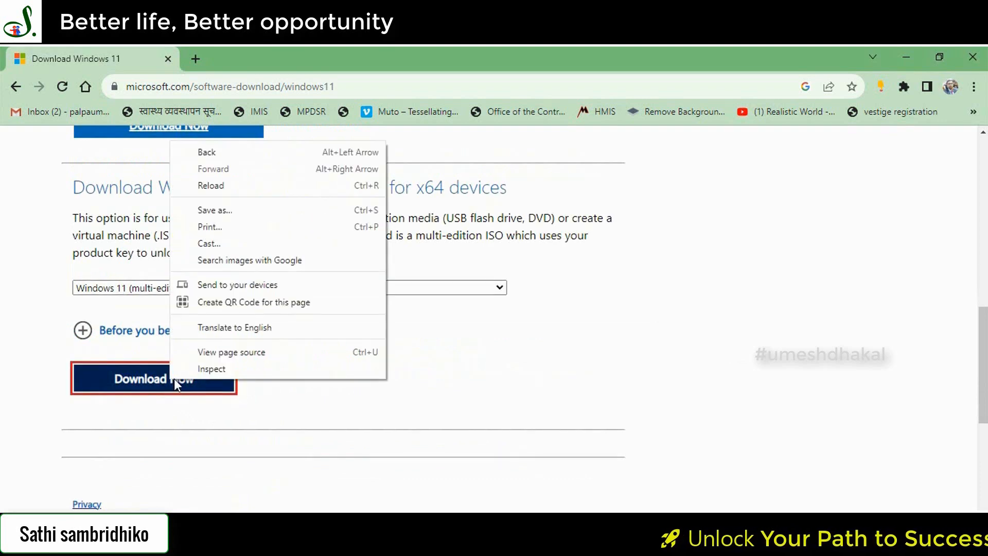
left_click(200, 369)
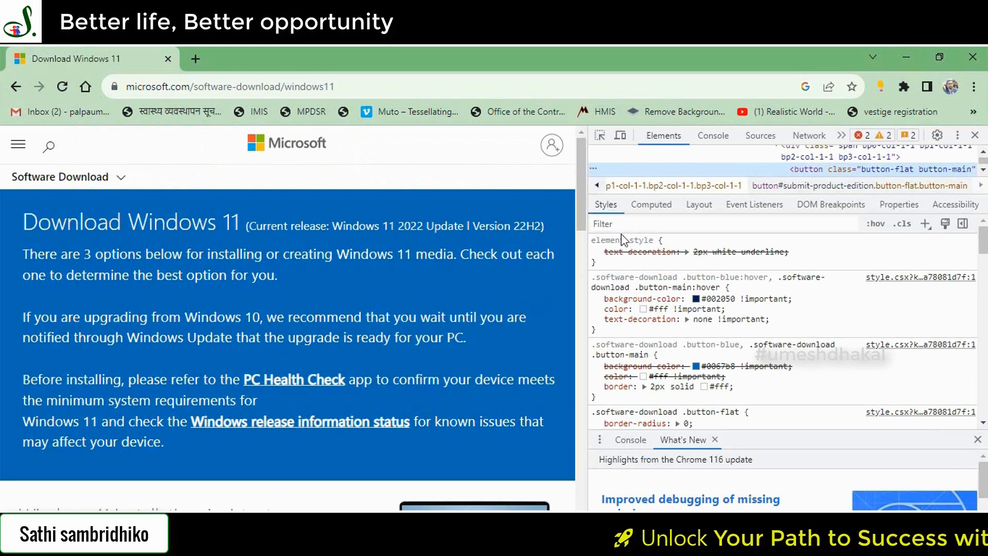
left_click(621, 136)
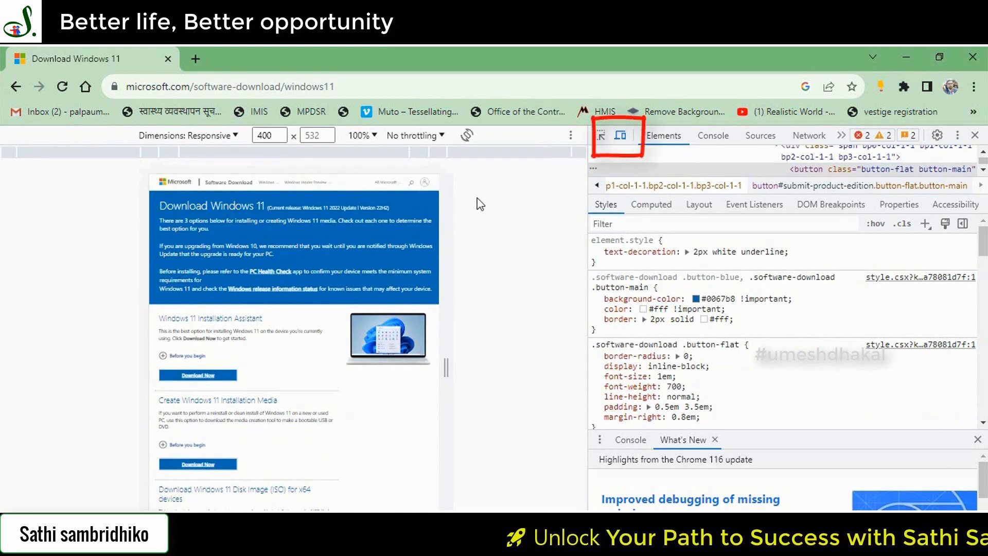
scroll(353, 457, "down", 5)
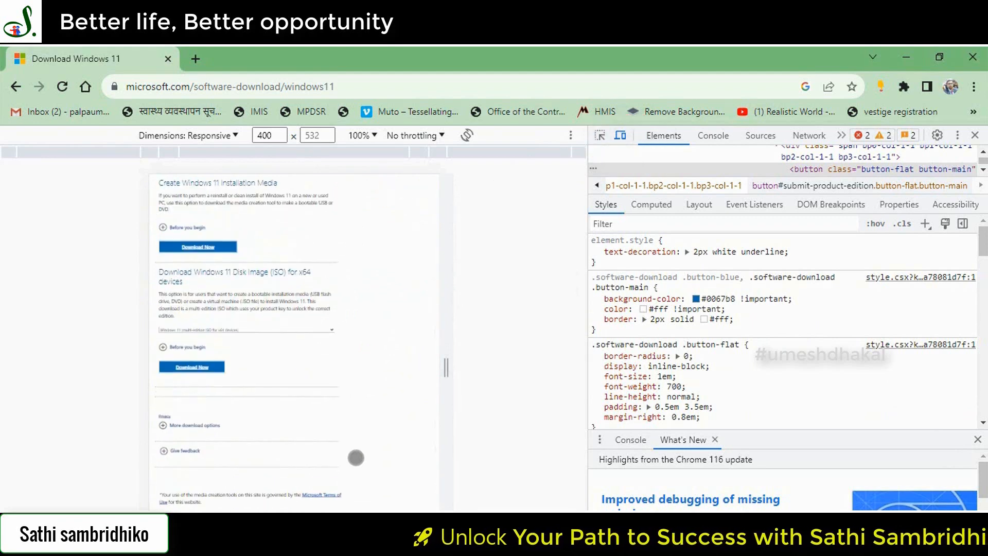
scroll(355, 456, "up", 2)
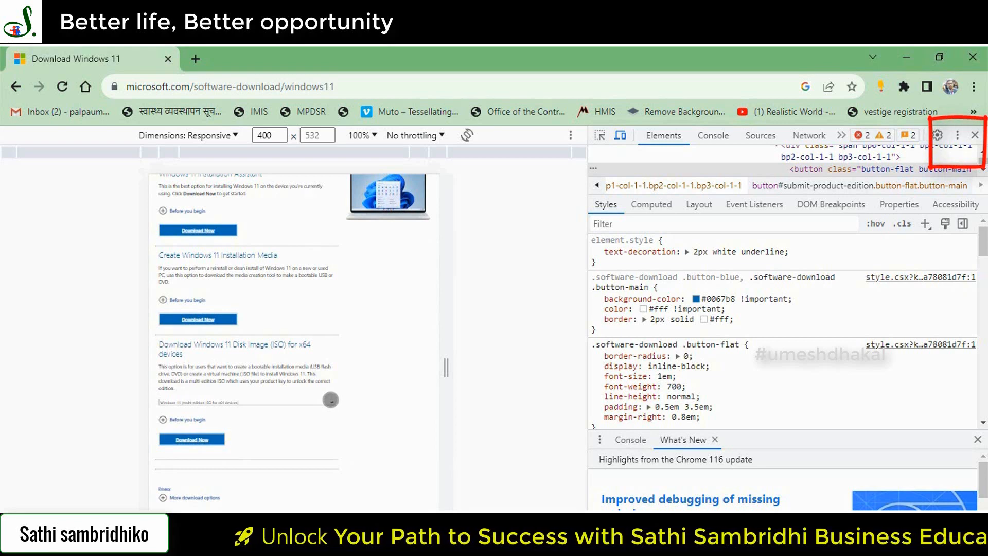
left_click(975, 136)
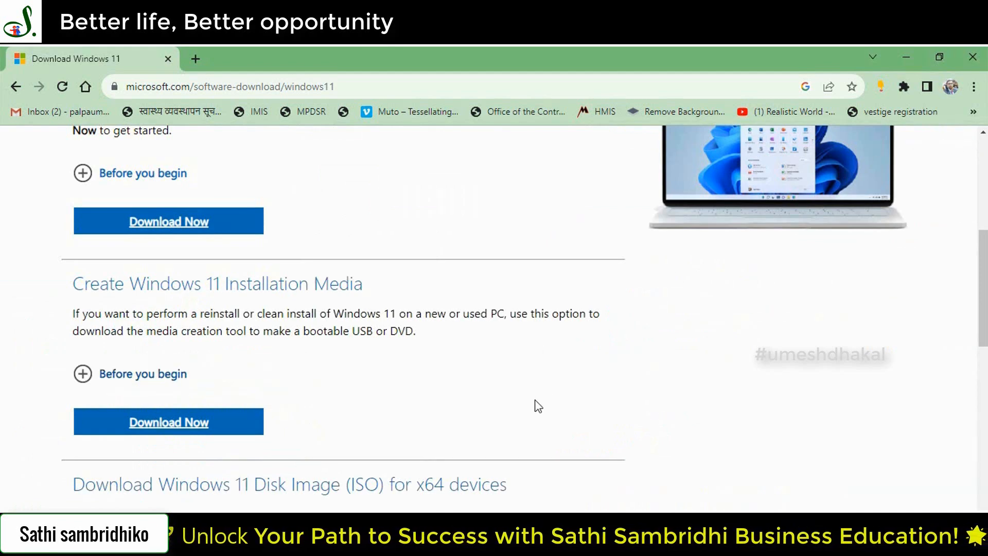
Reselect Windows 11 (multi-edition ISO for x64 devices) for the disk image and reload the page.
scroll(535, 405, "down", 4)
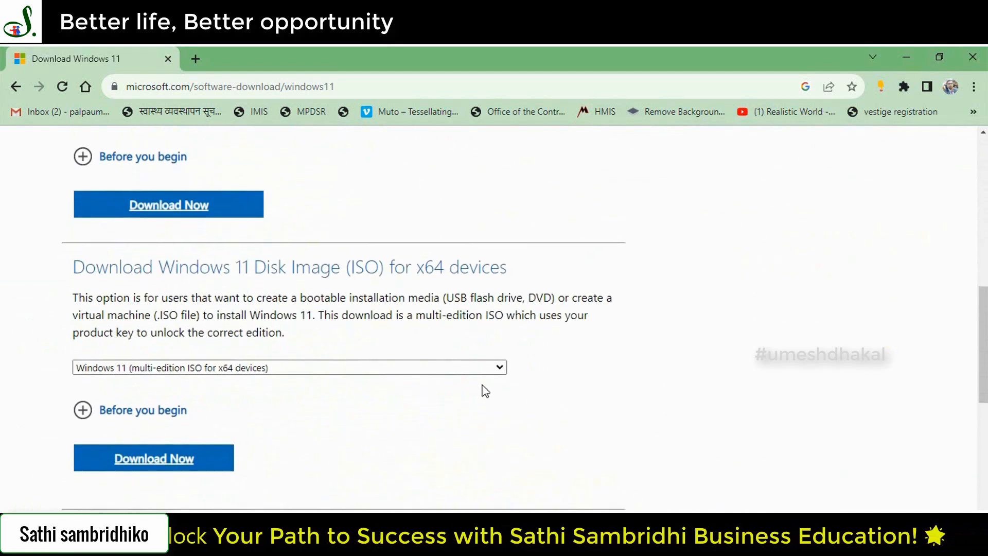
left_click(491, 368)
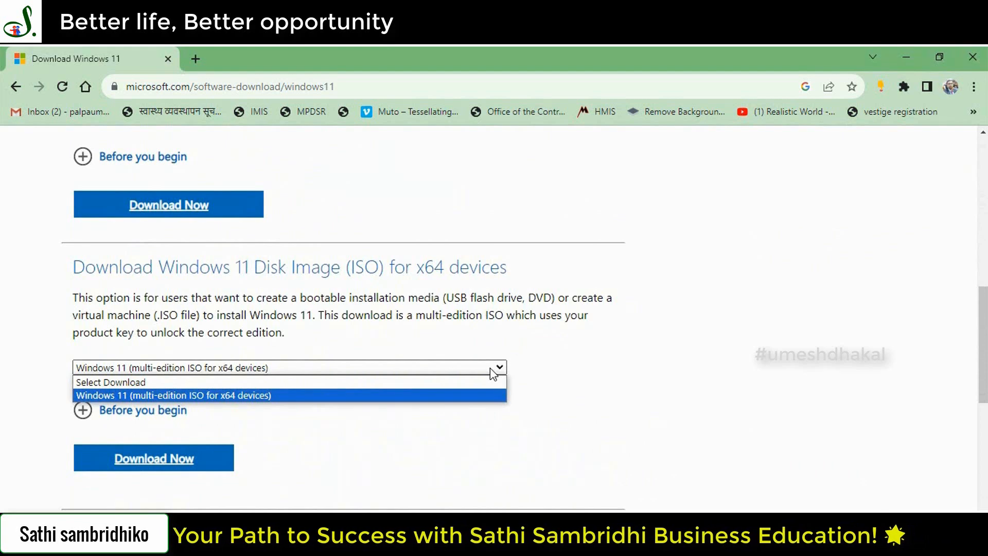
left_click(439, 395)
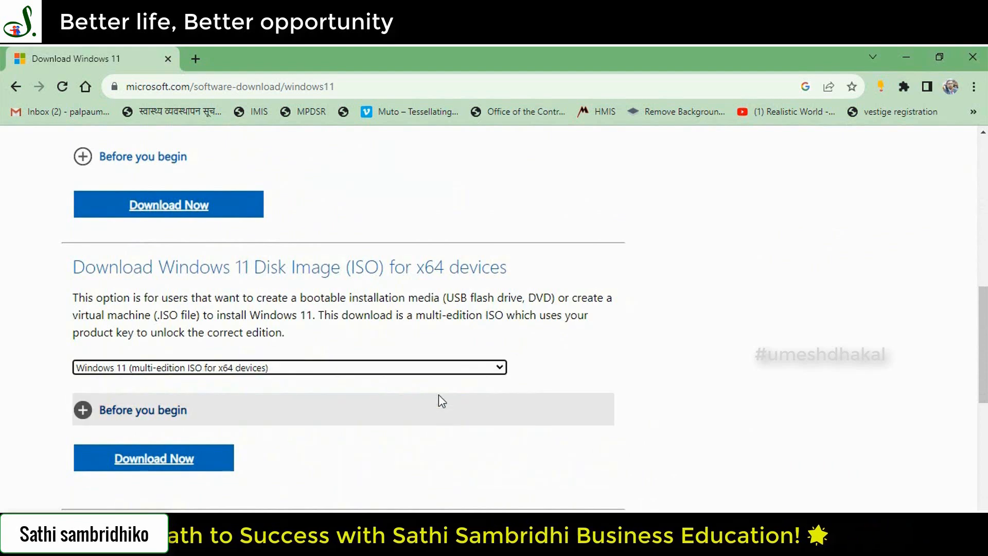
left_click(58, 88)
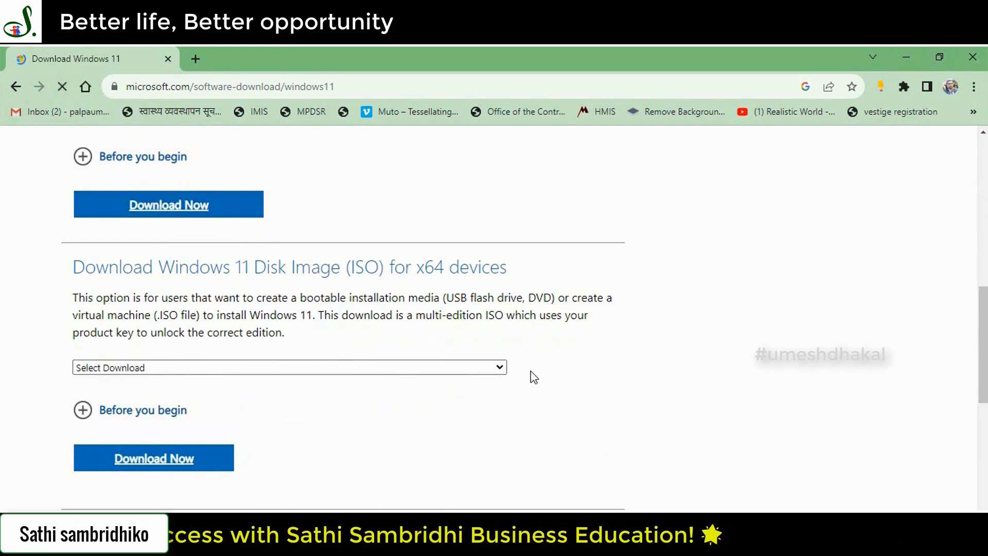
Choose Windows 11 (multi-edition ISO for x64 devices) for the disk image and submit the download request.
left_click(493, 371)
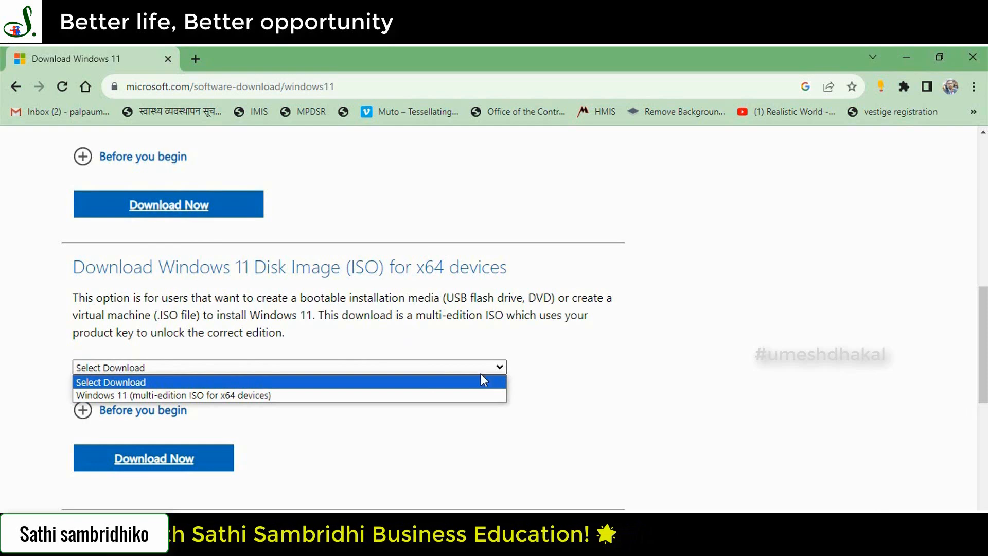
left_click(419, 395)
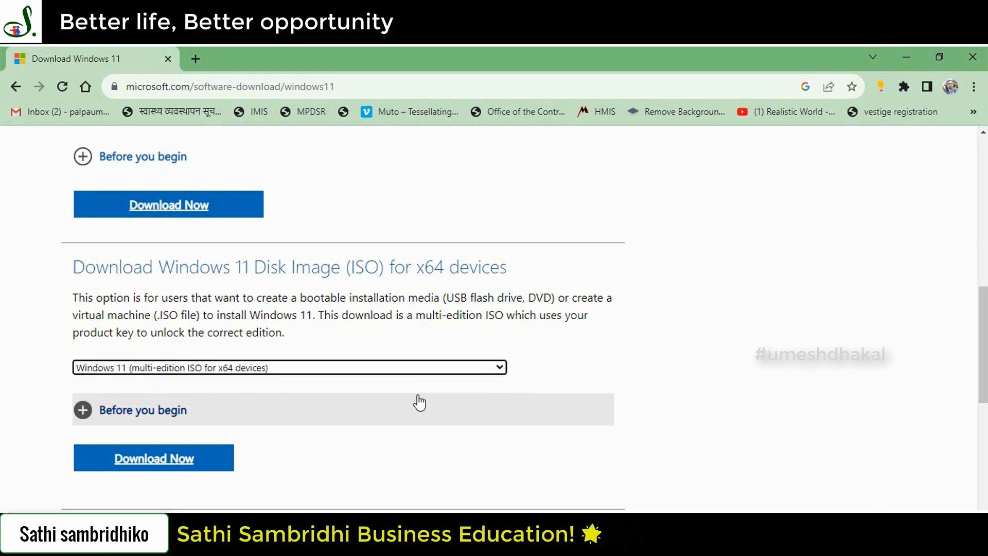
left_click(207, 466)
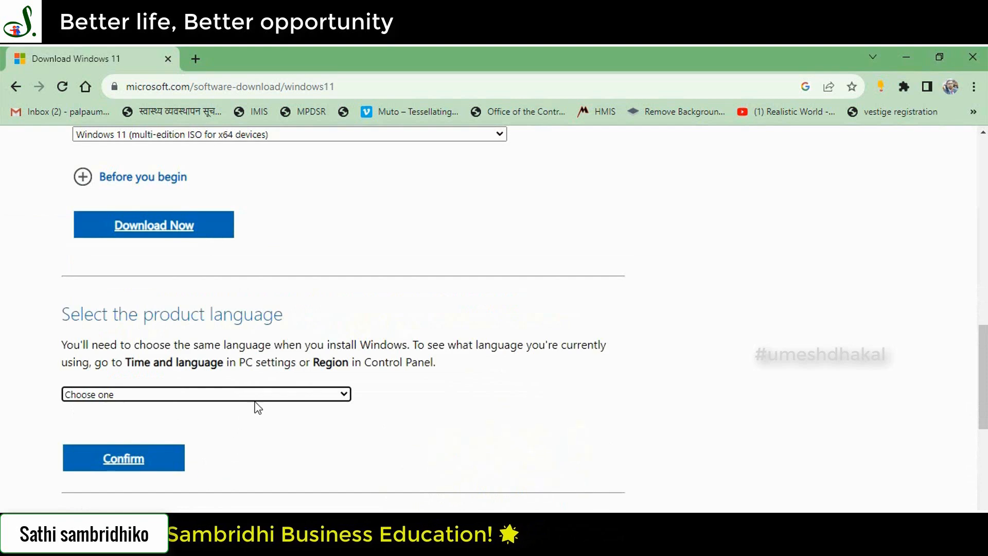
Set the product language to English (United States) and confirm it.
left_click(269, 400)
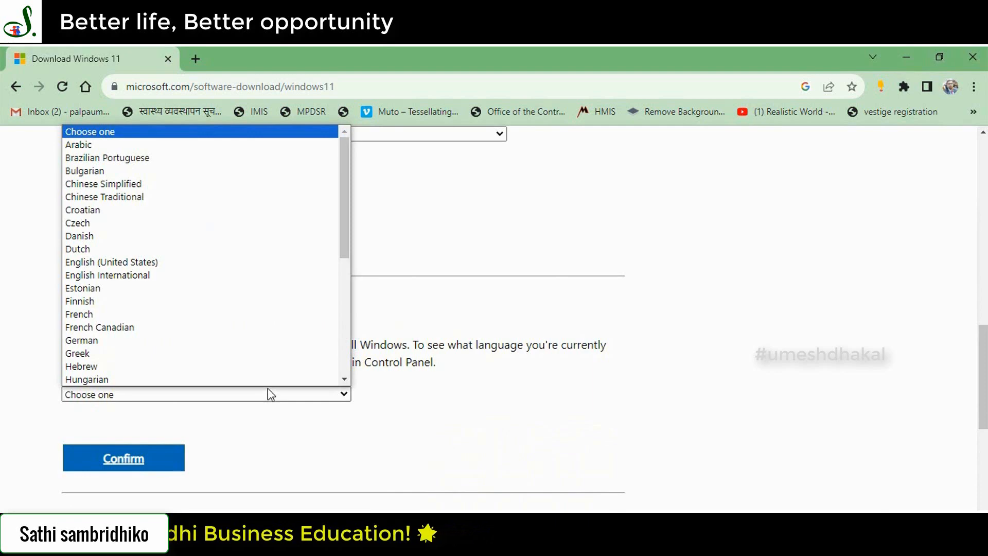
scroll(280, 291, "down", 3)
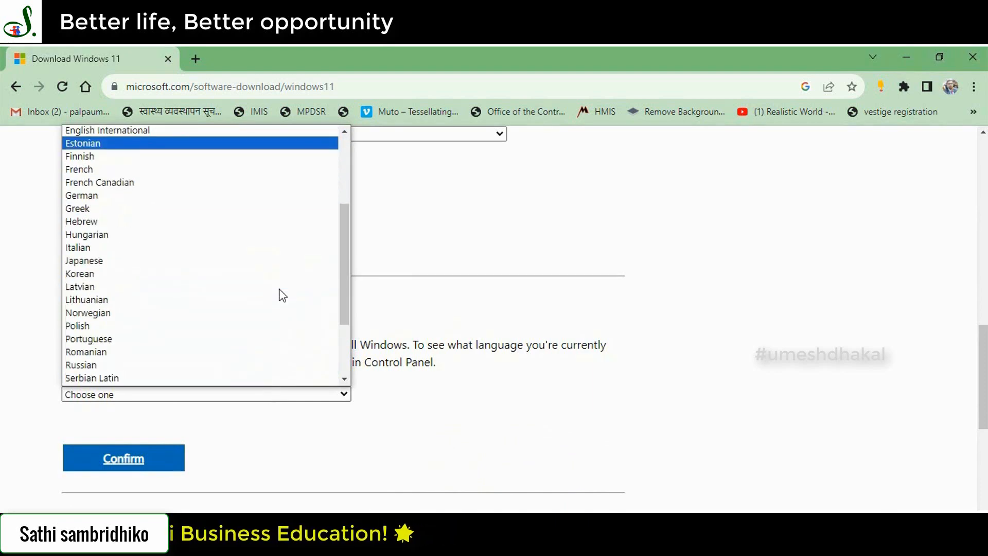
scroll(283, 295, "down", 3)
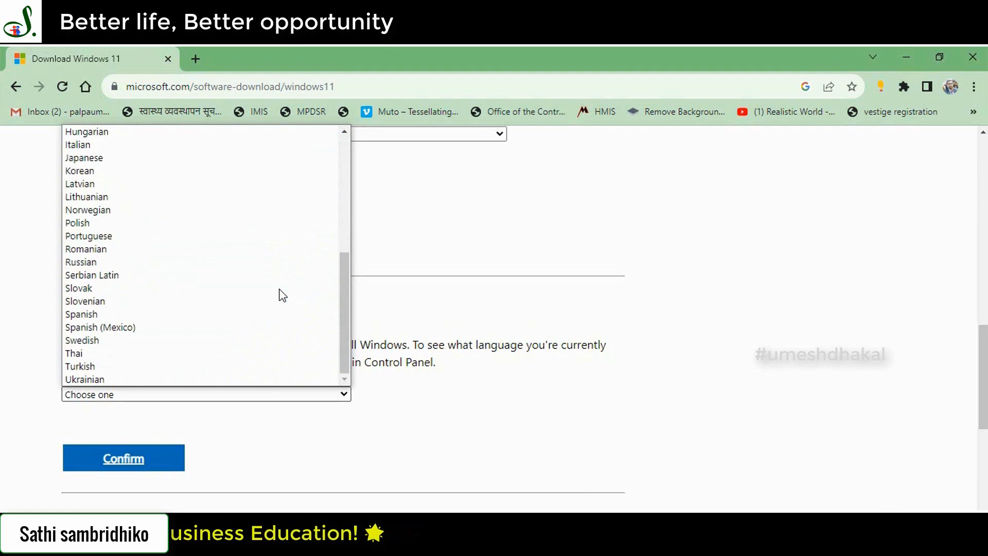
scroll(282, 295, "up", 3)
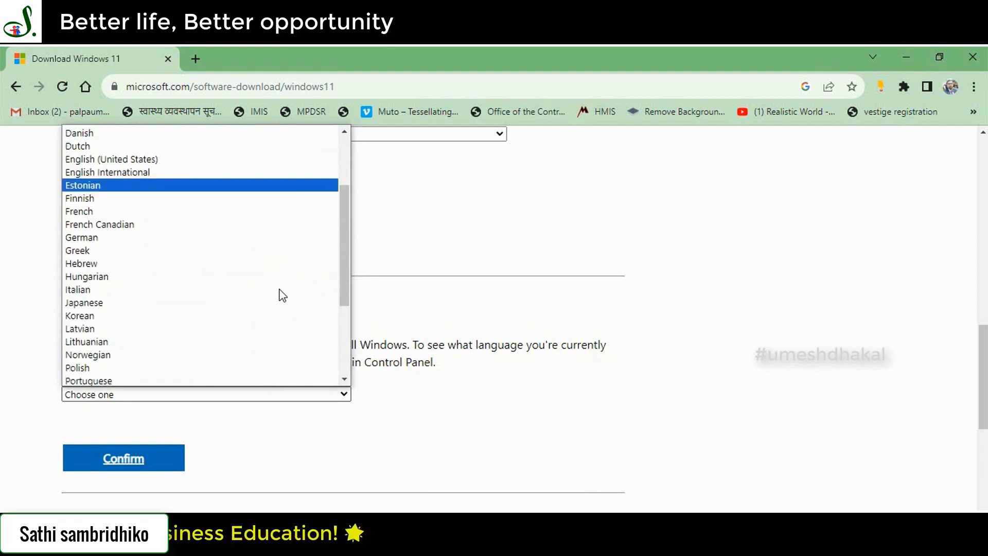
scroll(282, 295, "up", 3)
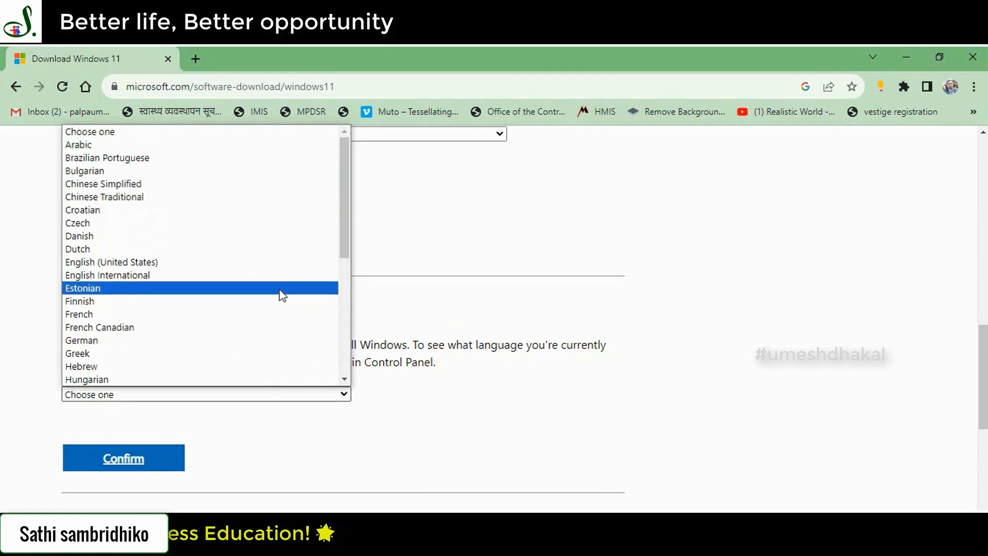
left_click(151, 266)
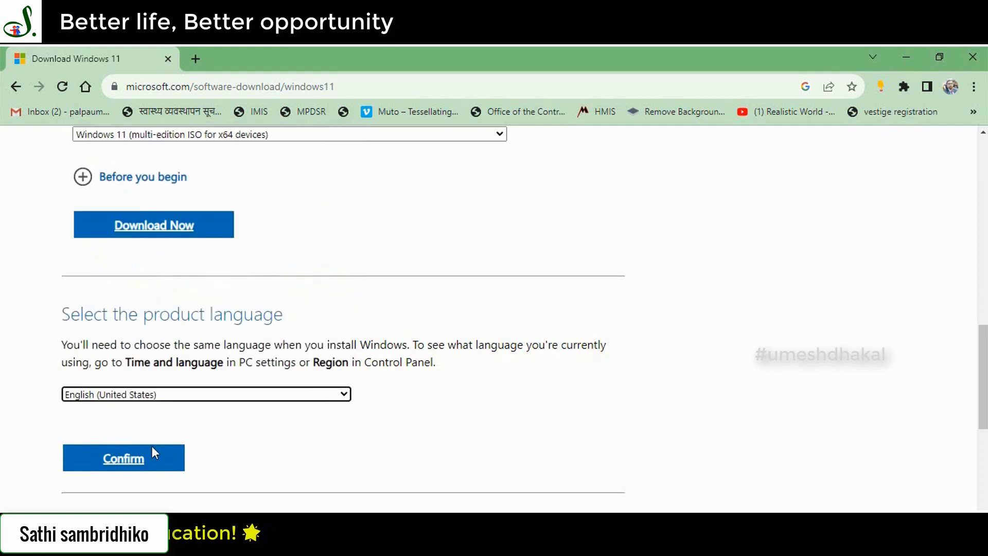
left_click(150, 466)
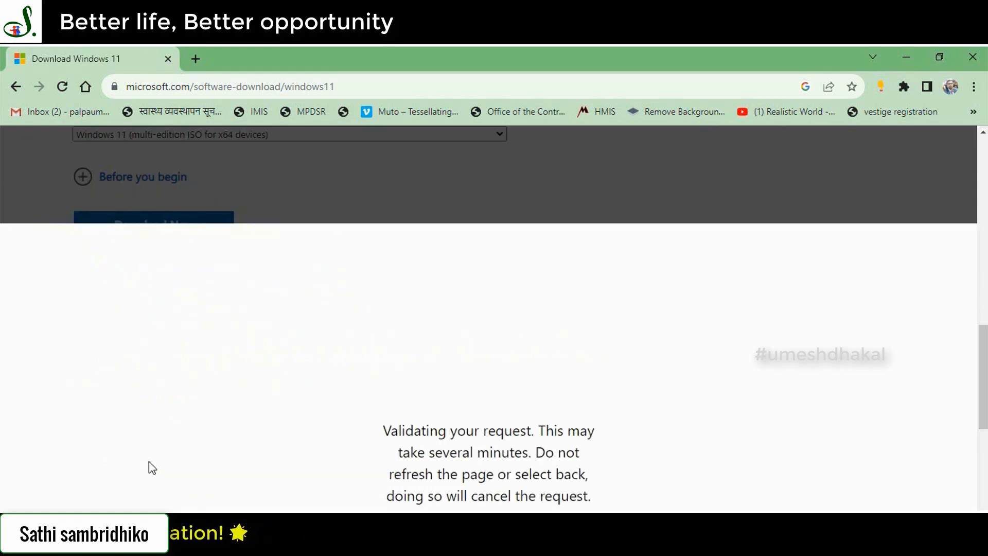
Start the 64-bit Windows 11 English ISO download and check it in the browser's list of recent downloads.
scroll(309, 471, "down", 2)
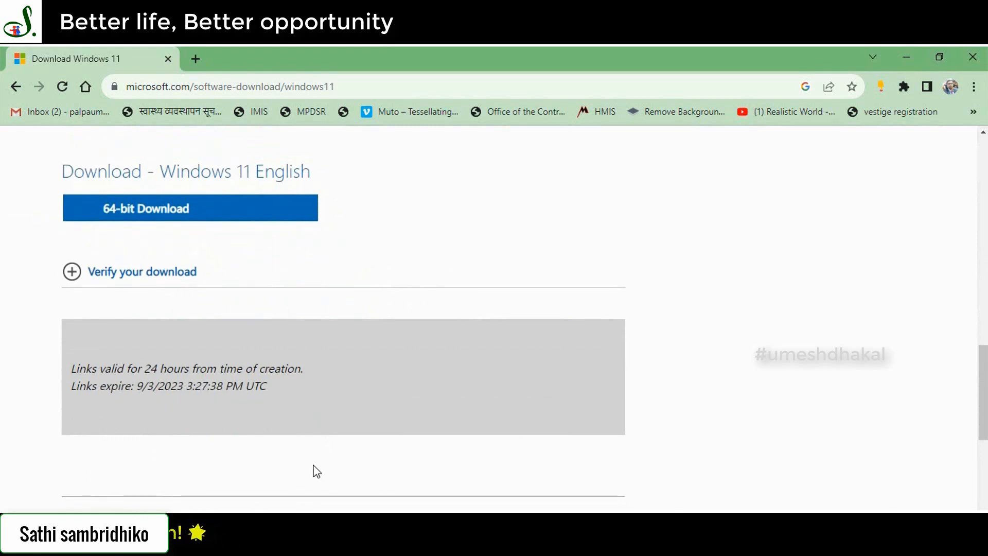
scroll(299, 455, "down", 5)
scroll(291, 443, "up", 8)
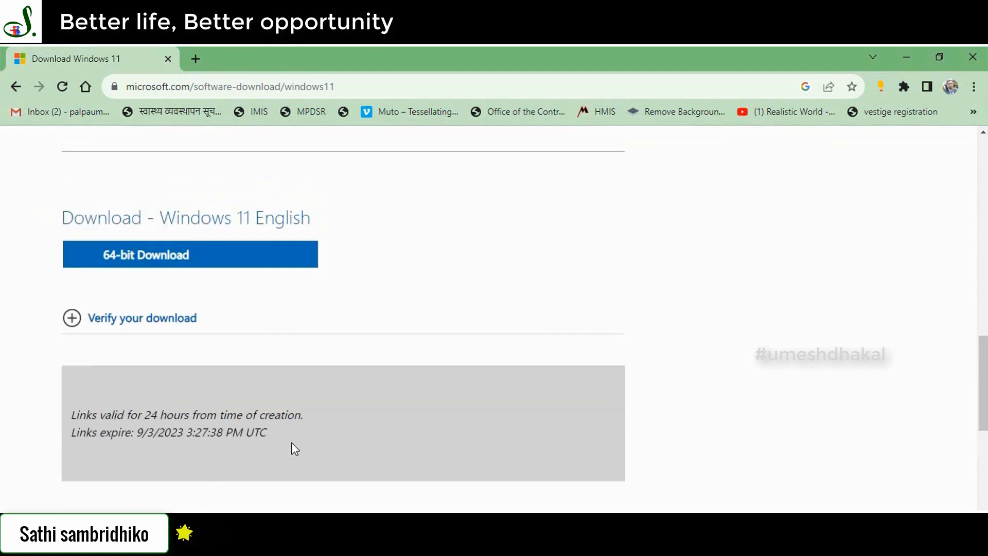
scroll(295, 443, "up", 1)
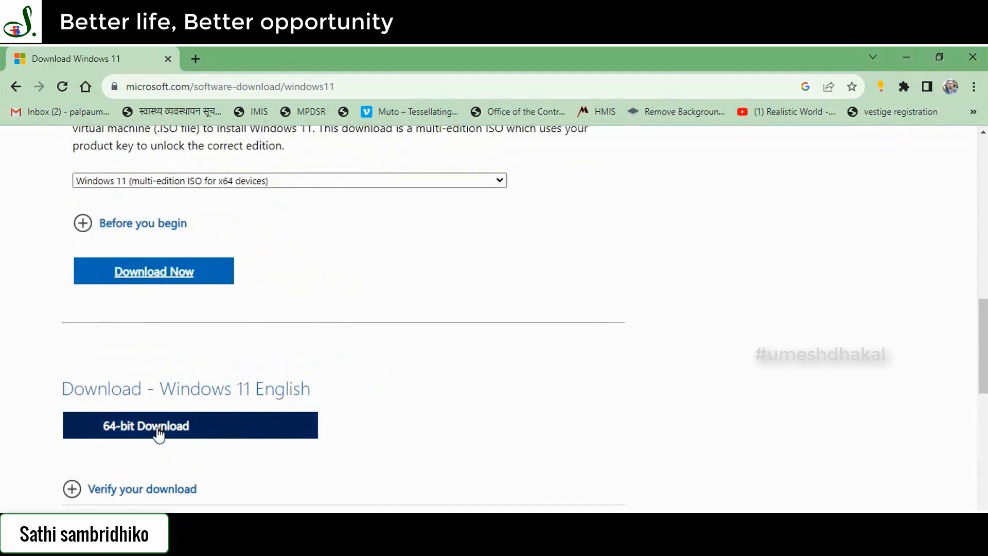
scroll(158, 435, "down", 3)
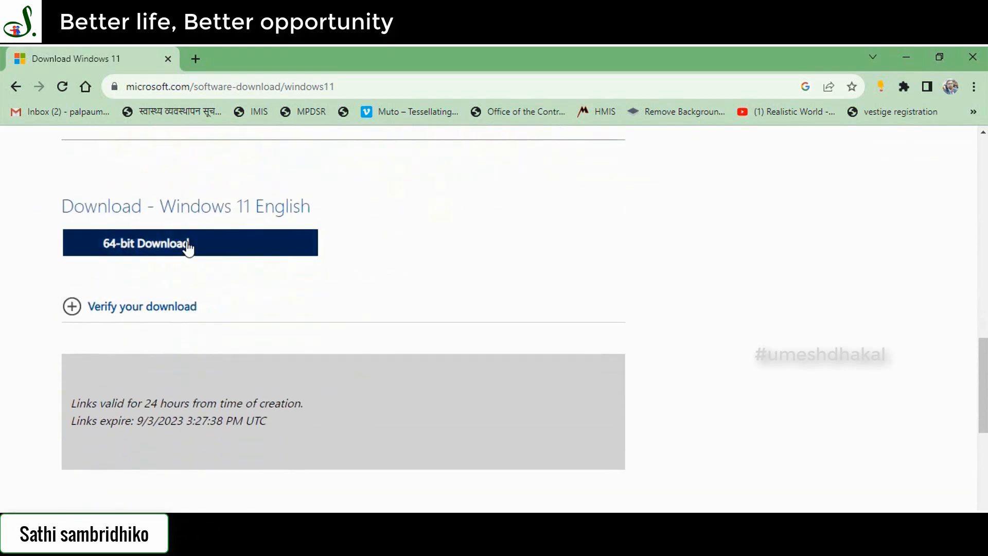
left_click(189, 249)
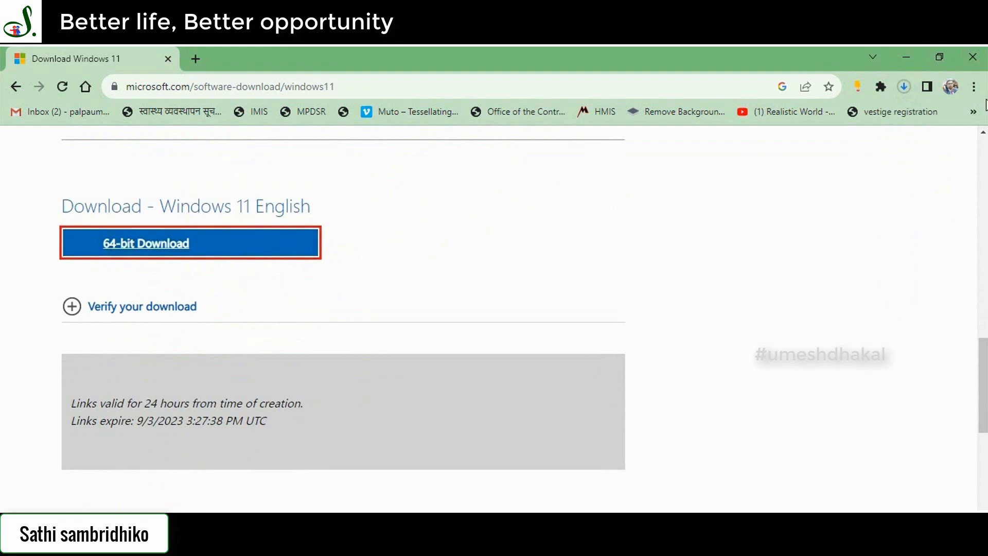
left_click(905, 87)
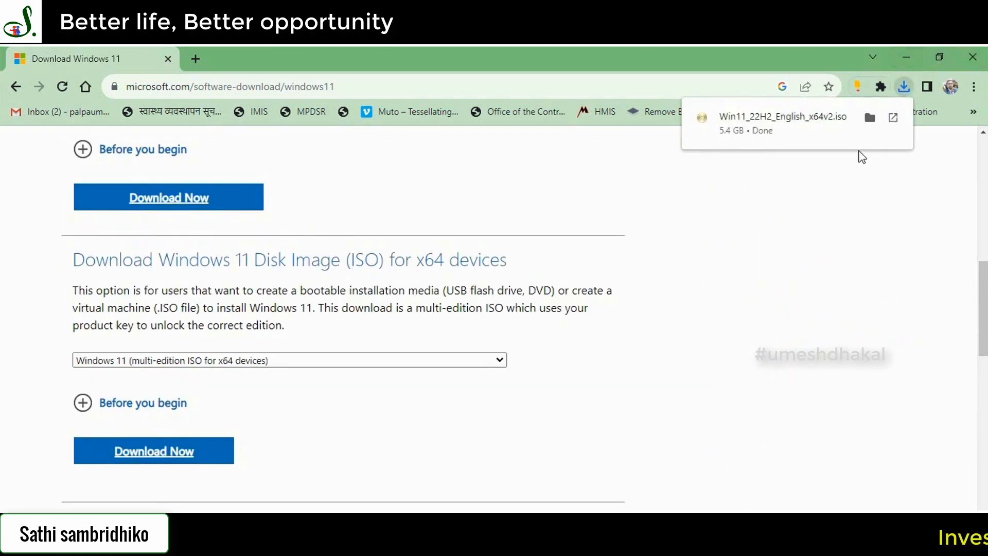
left_click(904, 88)
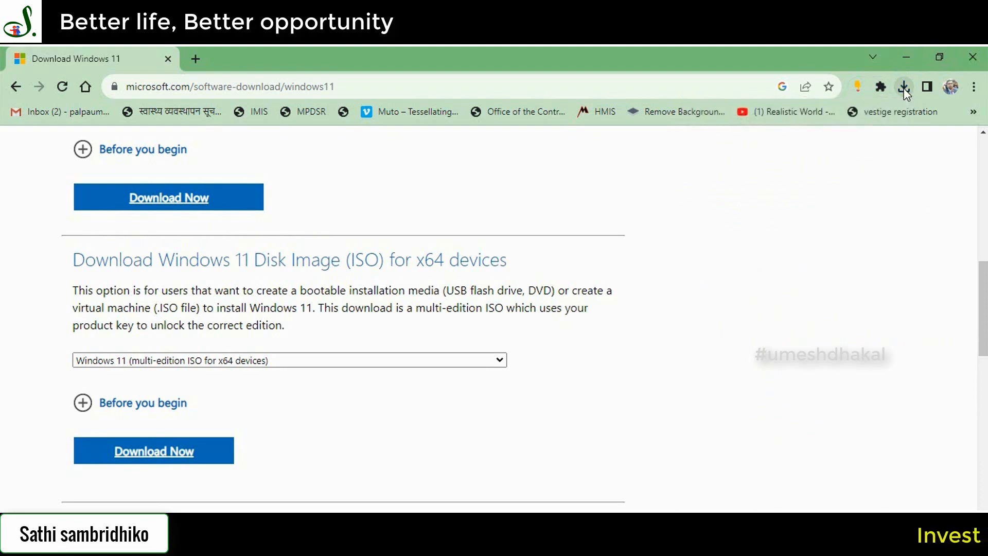
Show the downloaded Win11_22H2_English_x64v2 ISO in its Downloads folder from the browser's recent downloads.
left_click(904, 88)
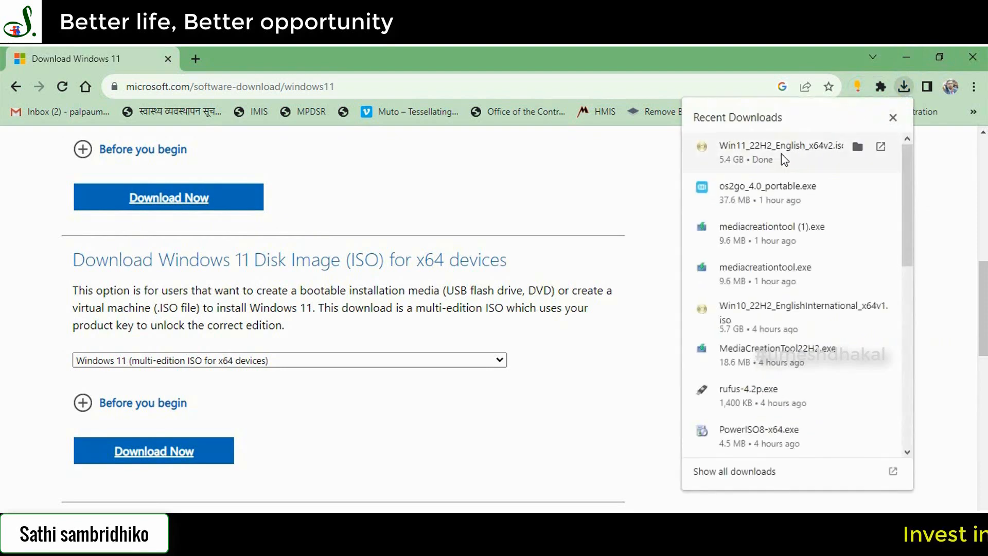
left_click(858, 147)
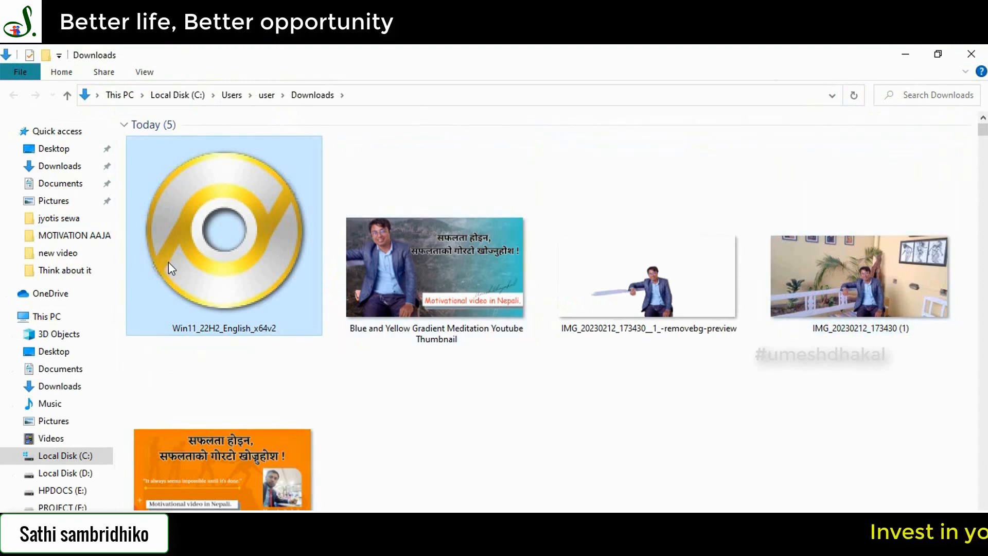
left_click(906, 54)
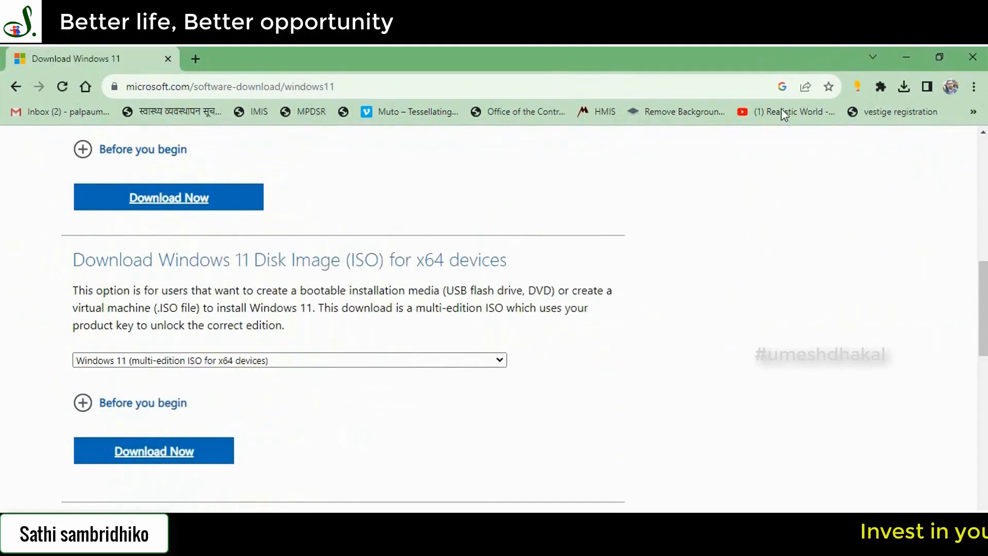
Clear the desktop by minimizing the open windows and dismissing the removable drive scan result and AutoPlay notification.
left_click(908, 52)
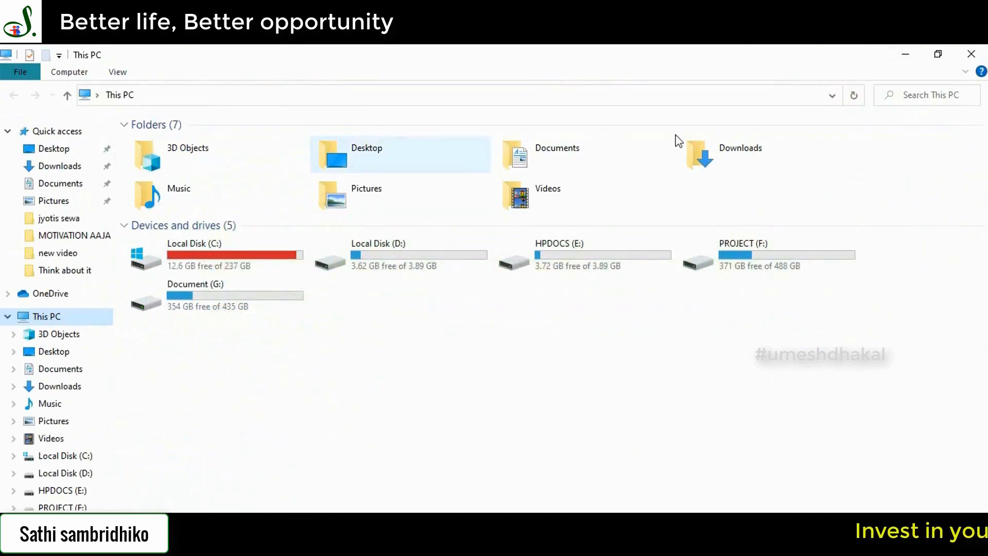
left_click(906, 54)
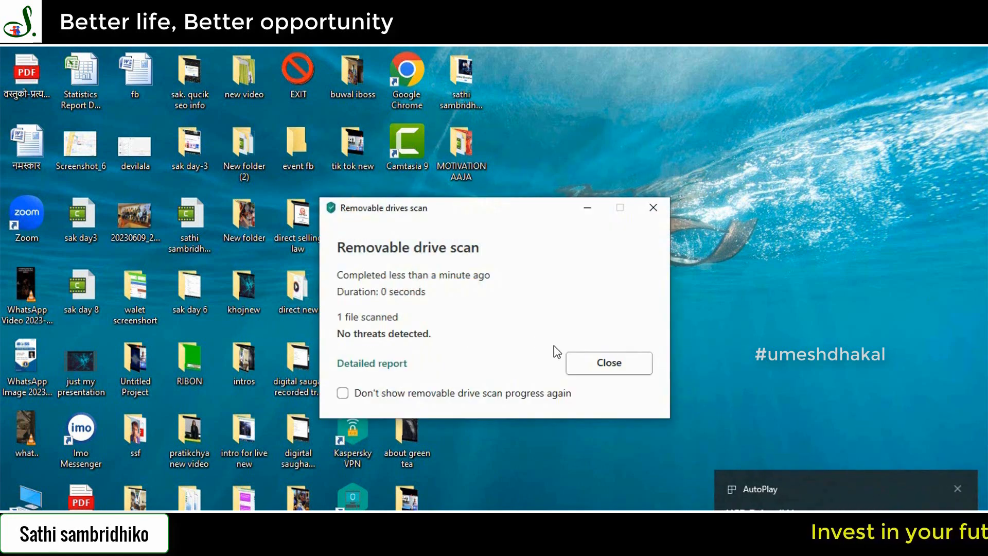
left_click(655, 207)
left_click(955, 485)
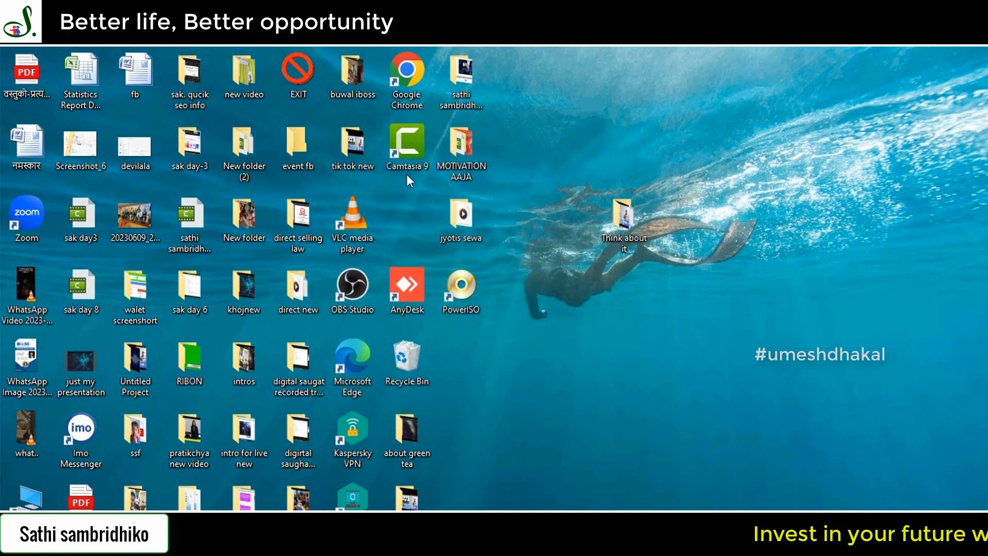
Launch PowerISO as a trial and open its Create bootable USB drive function with administrator rights.
double_click(460, 289)
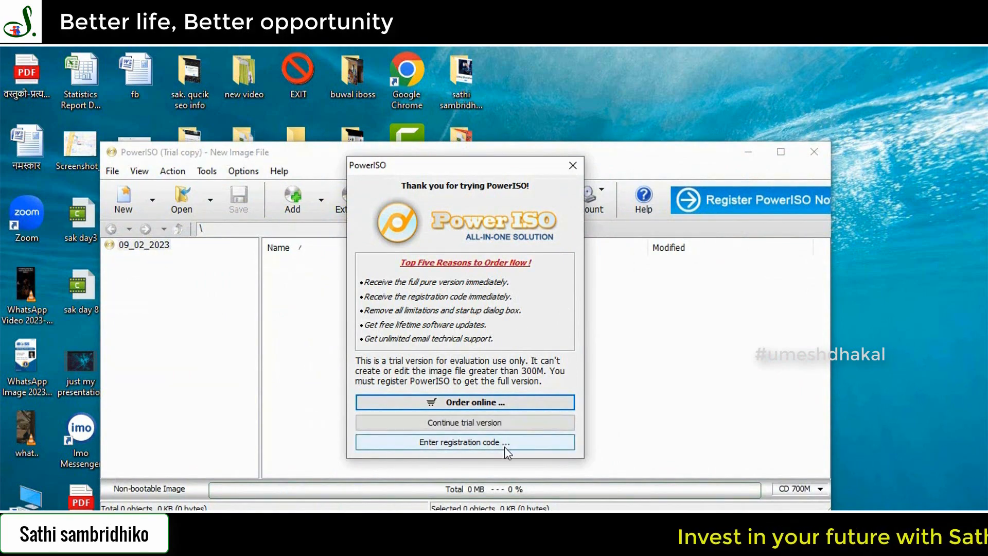
left_click(488, 424)
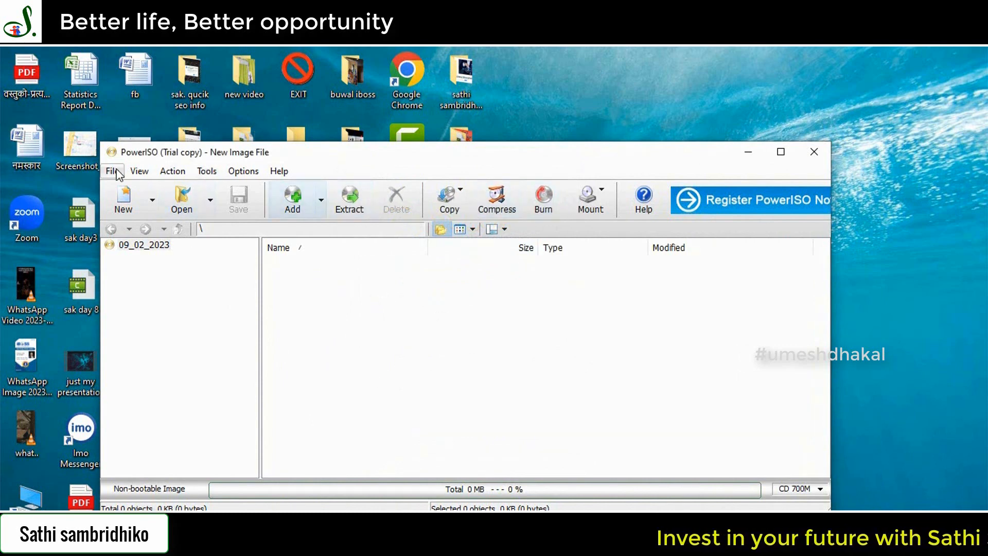
left_click(206, 172)
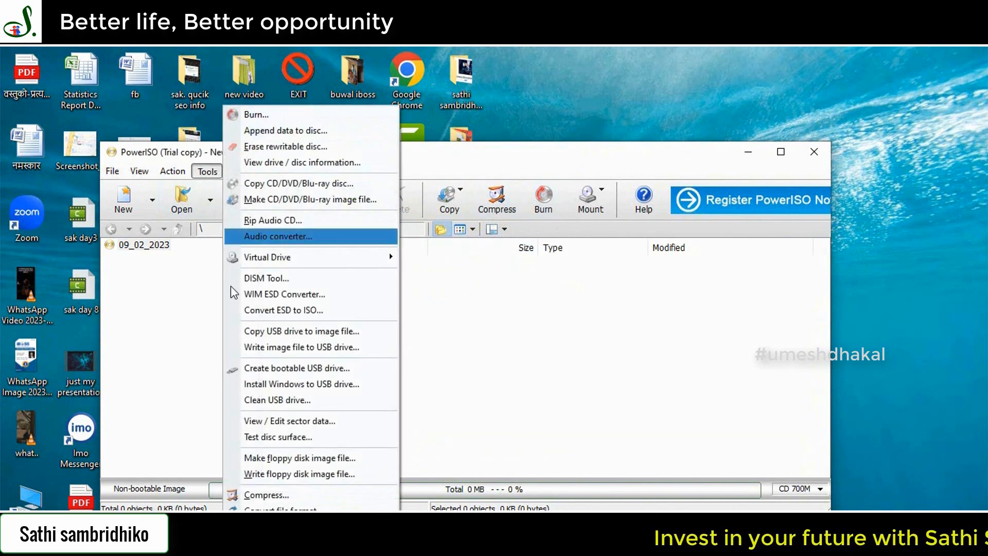
left_click(268, 369)
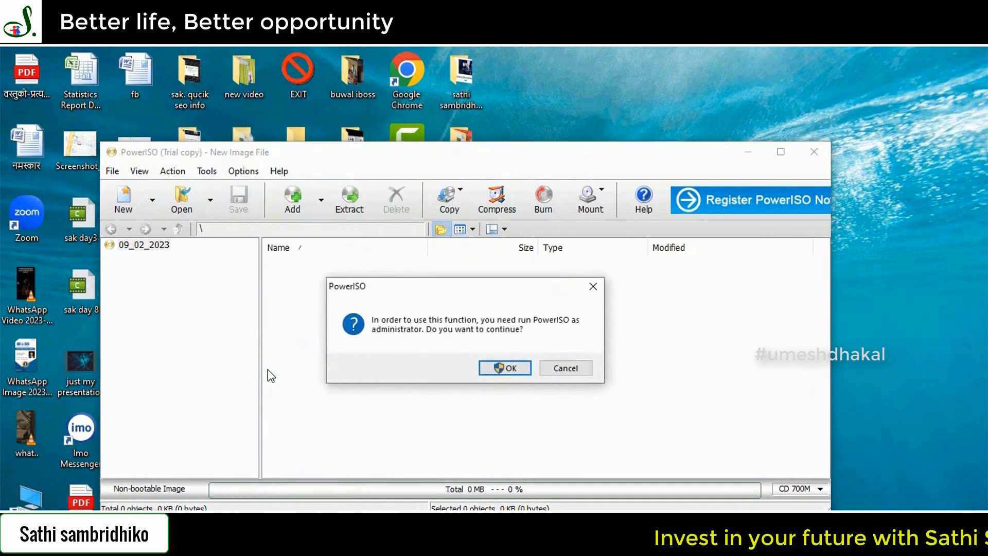
left_click(511, 369)
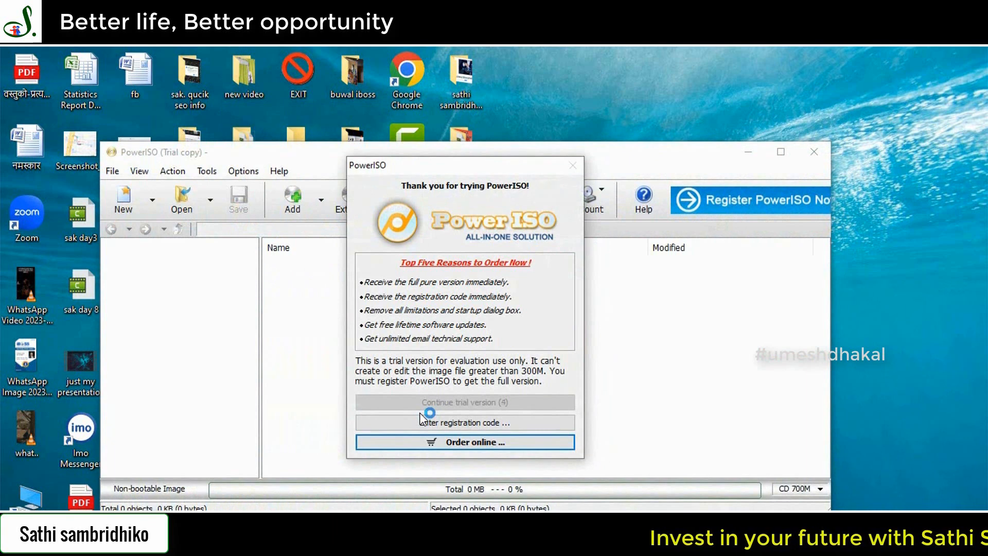
left_click(571, 167)
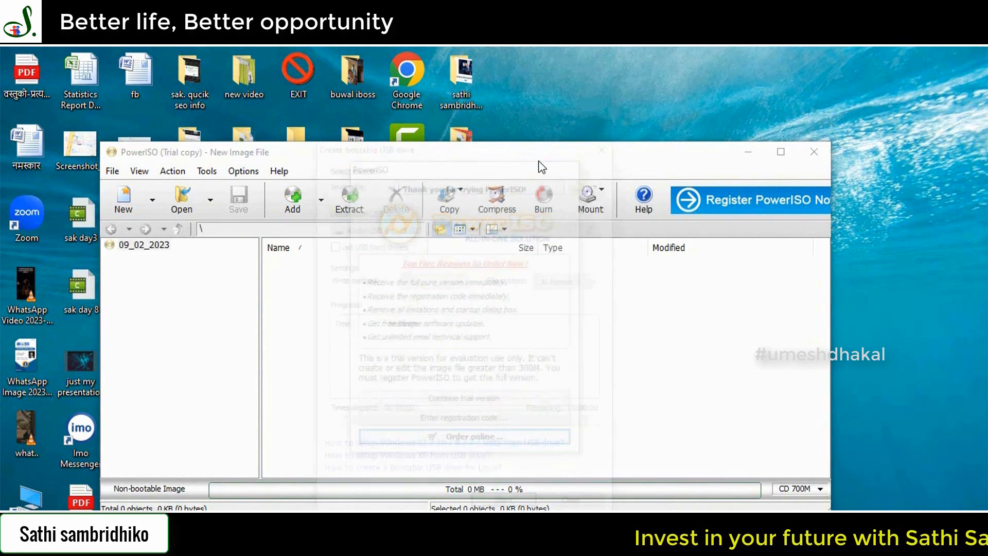
Load Win11_22H2_English_x64v2 from the Downloads folder as the source image for the bootable USB drive.
left_click(584, 181)
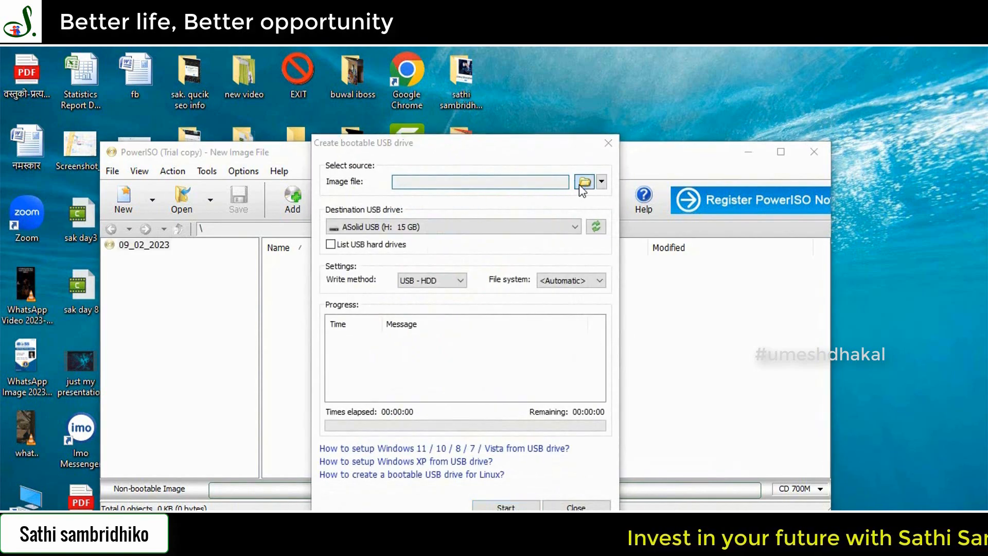
left_click(401, 303)
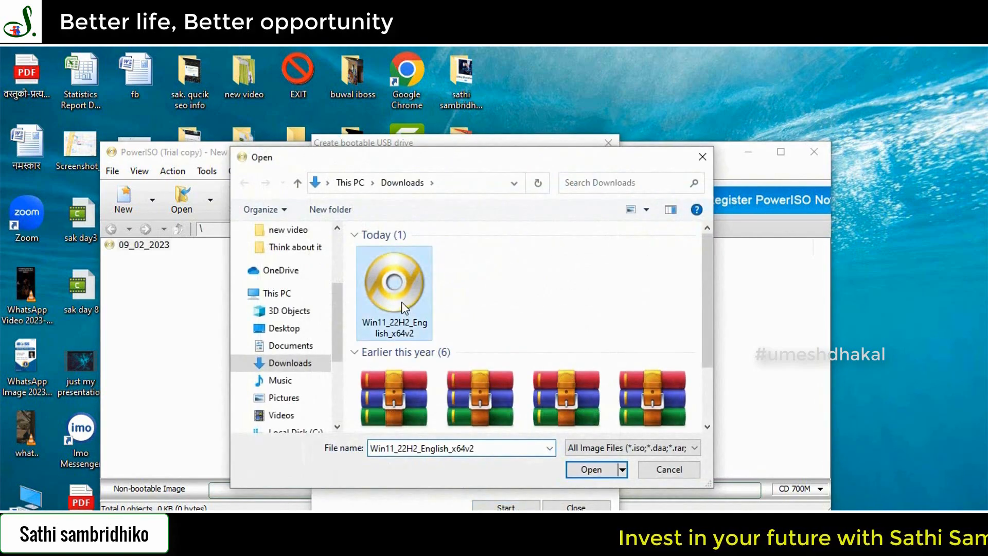
left_click(592, 469)
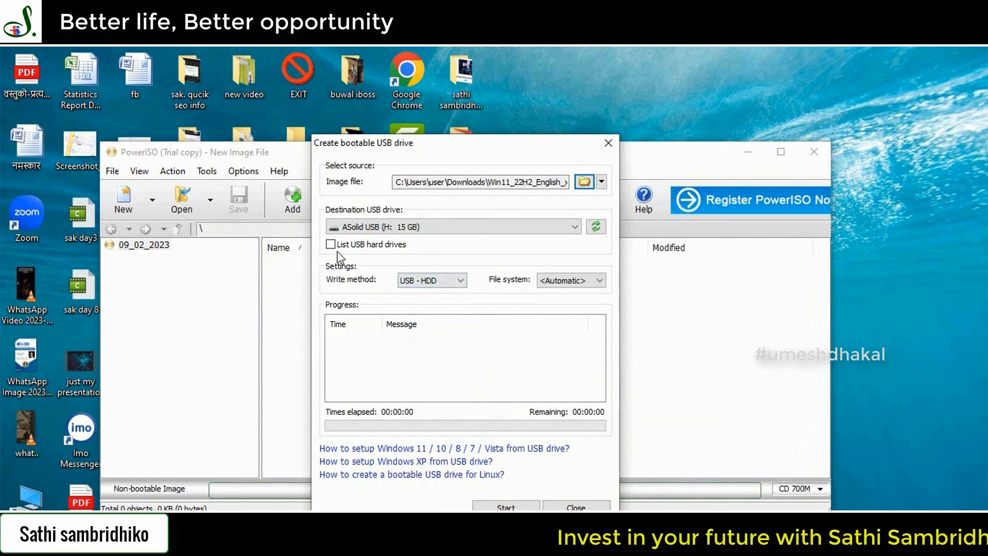
Start writing the image to the ASolid USB (H:) drive, accept overwriting its data, and reposition the progress window.
left_click(509, 503)
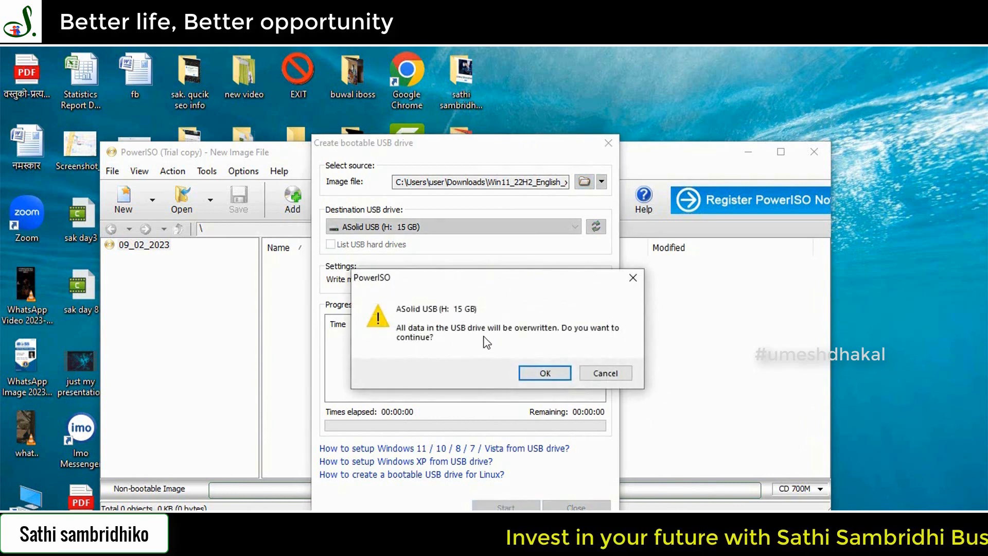
left_click(548, 379)
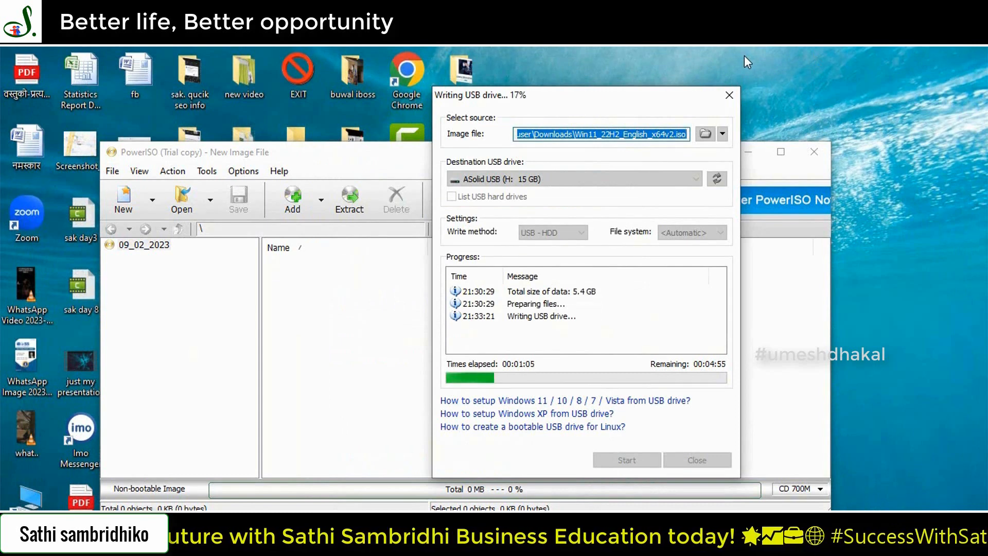
left_click_drag(671, 105, 645, 132)
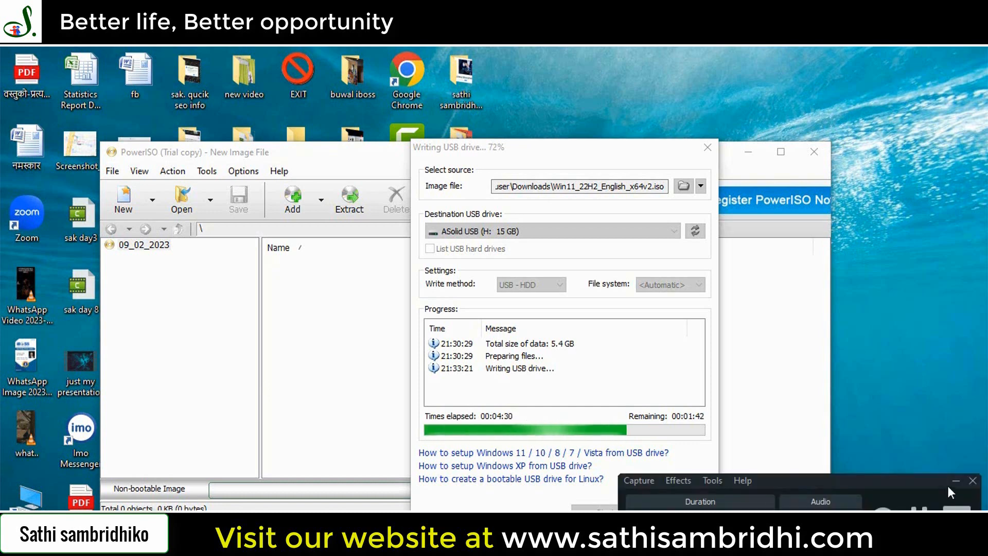
Switch to Chrome and open a new tab to begin a Google search.
left_click(955, 481)
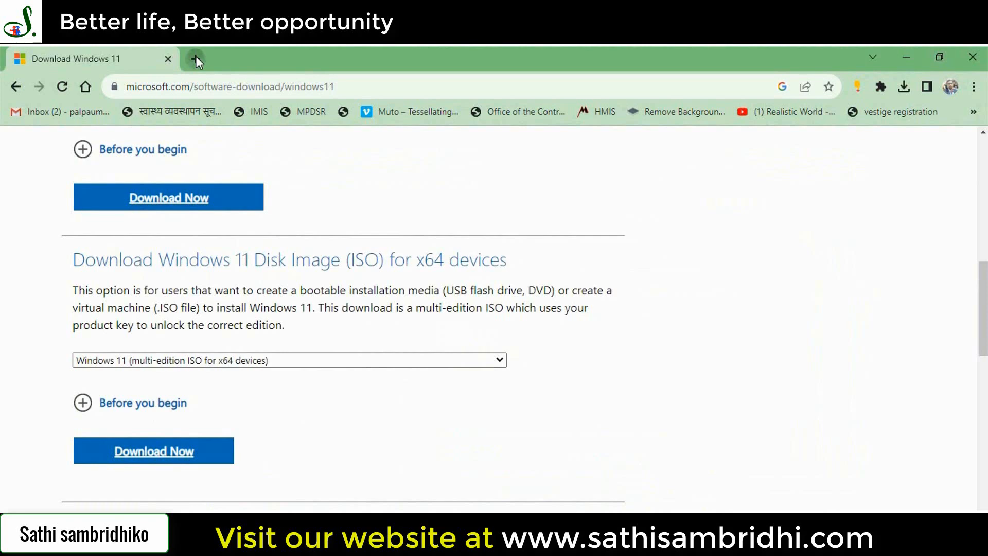
left_click(195, 57)
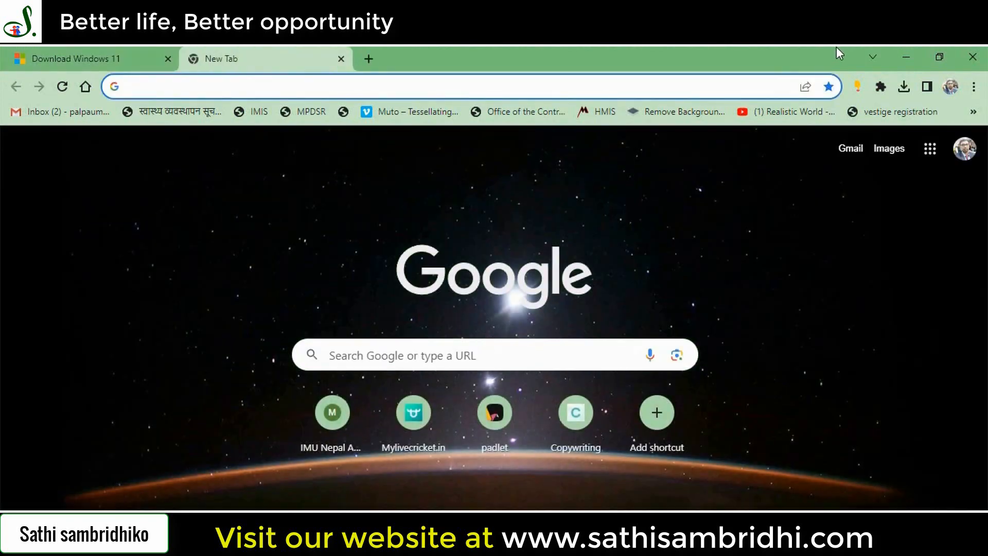
left_click(438, 358)
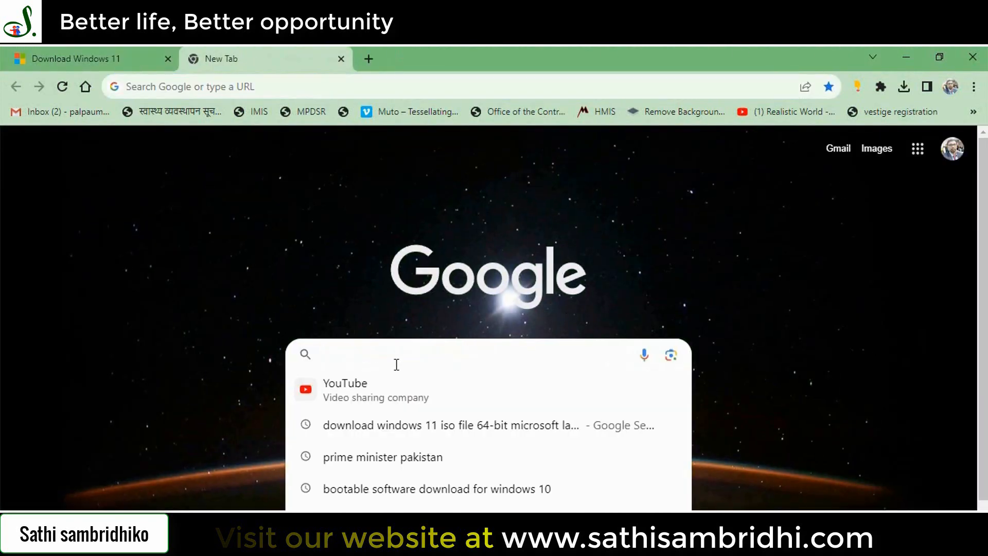